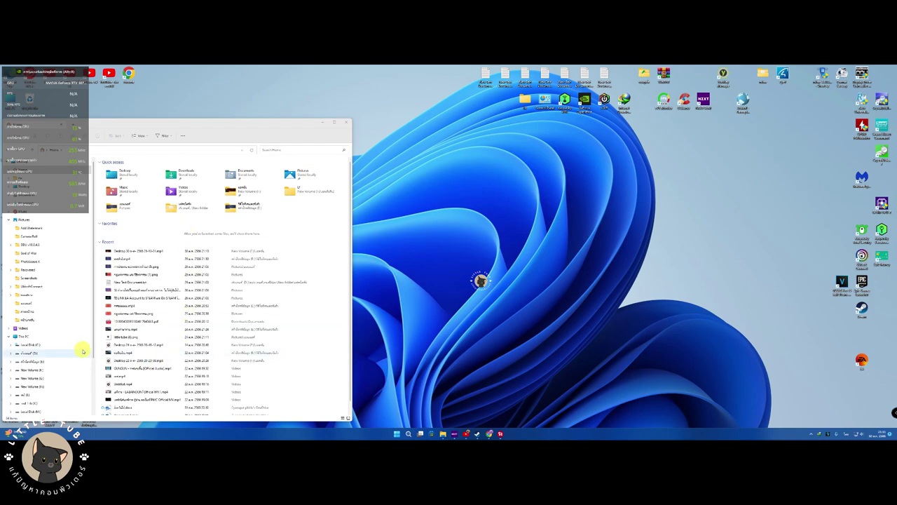
{"action": "left_click", "coordinate": [346, 123]}
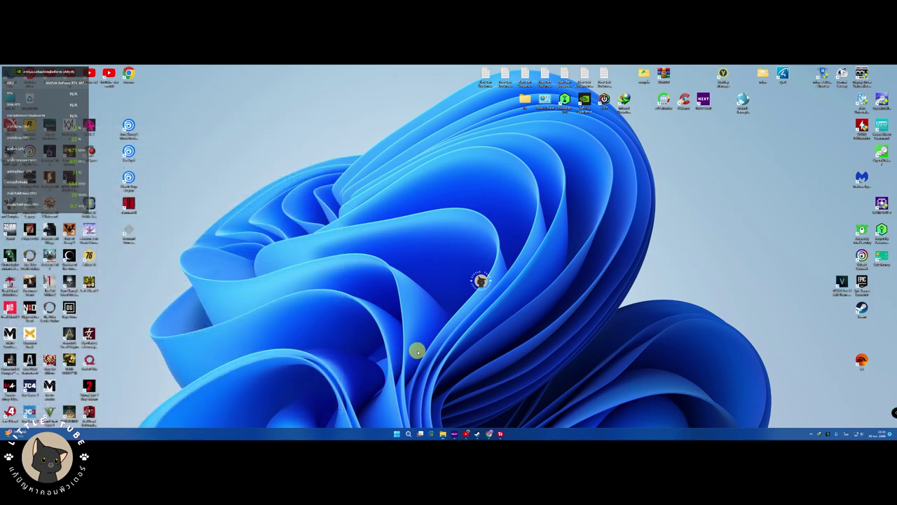
{"action": "left_click", "coordinate": [442, 432]}
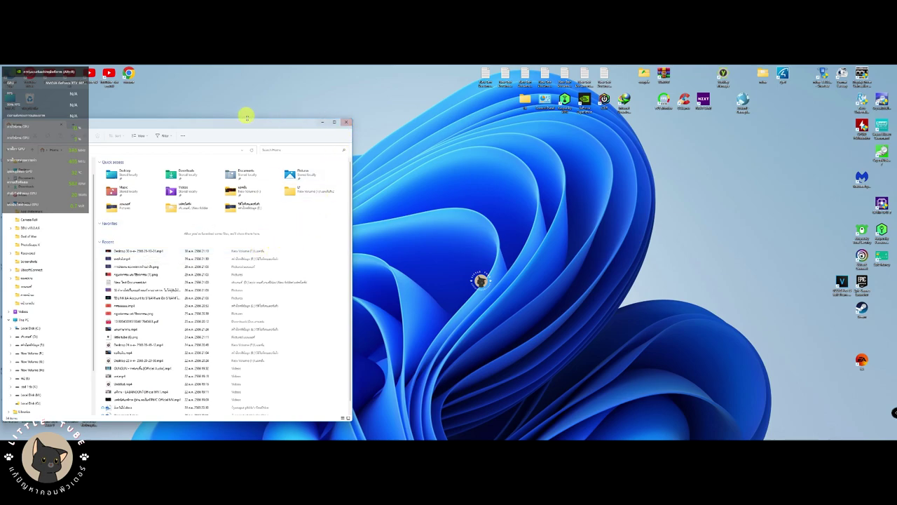
{"action": "left_click", "coordinate": [346, 124]}
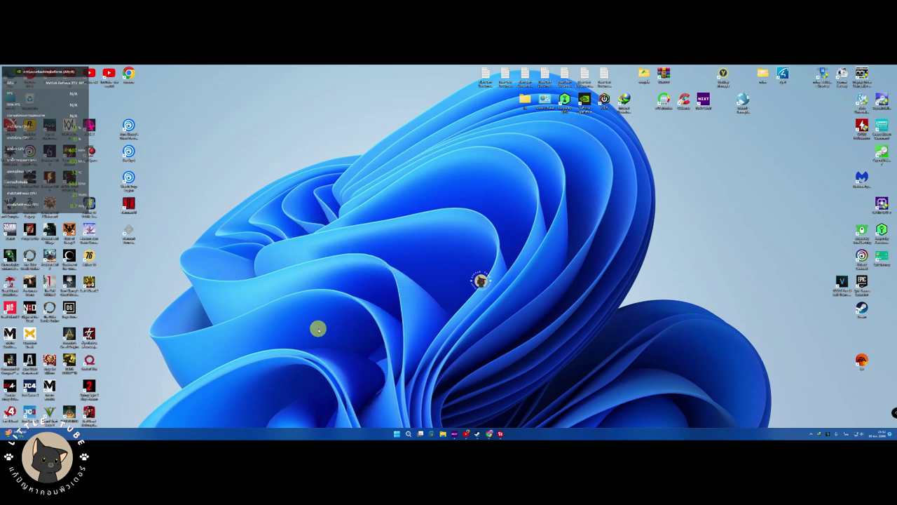
{"action": "right_click", "coordinate": [343, 232]}
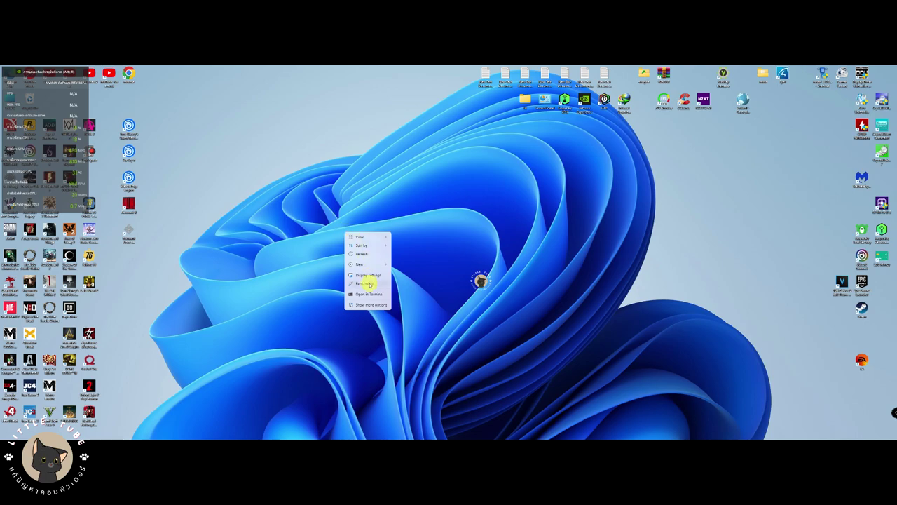
{"action": "left_click", "coordinate": [369, 283]}
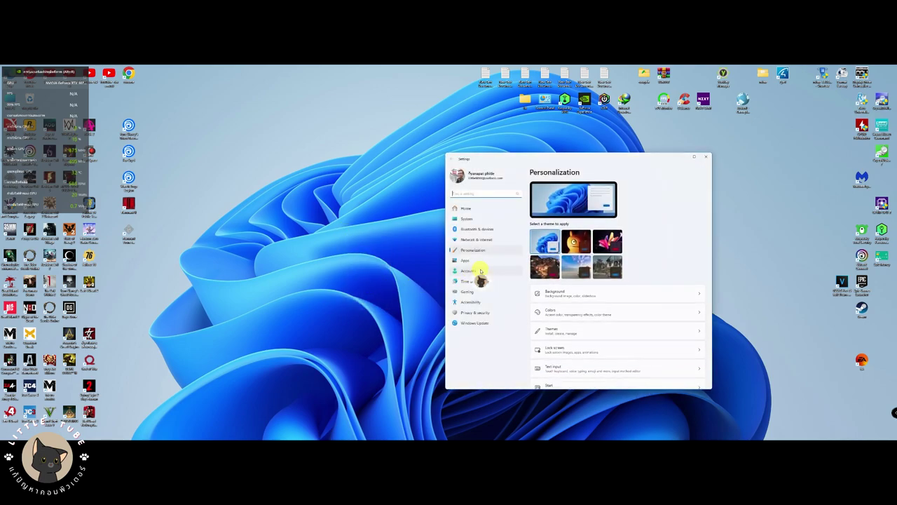
{"action": "left_click", "coordinate": [706, 157]}
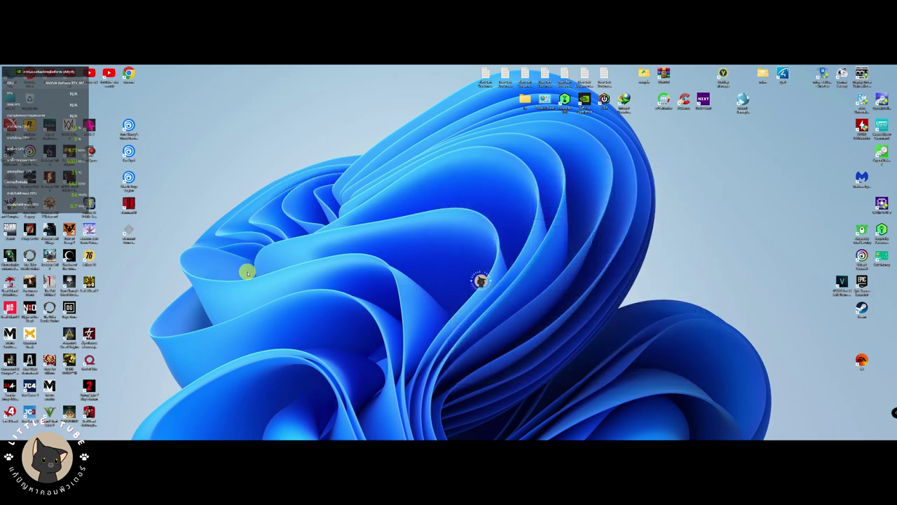
Step: Open the desktop's Personalization settings, move the window toward the middle of the desktop, and go to the Themes page
{"action": "right_click", "coordinate": [301, 264]}
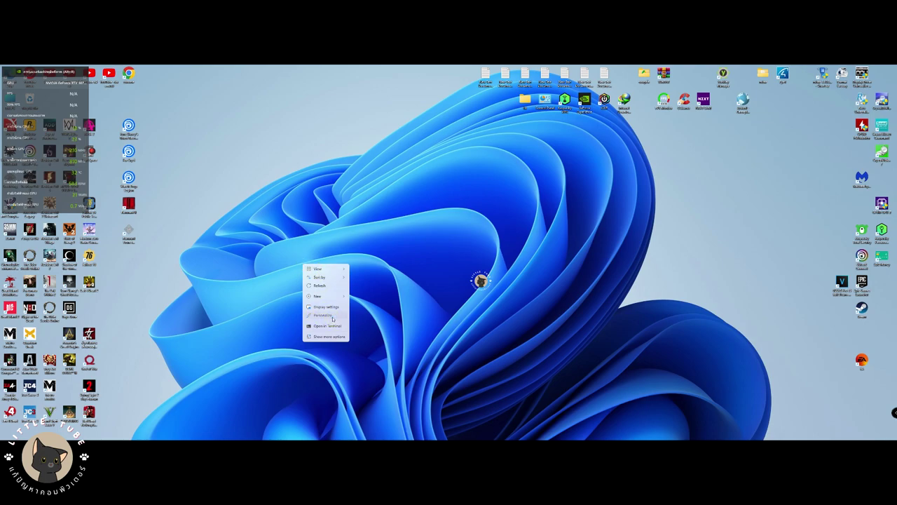
{"action": "left_click", "coordinate": [332, 317]}
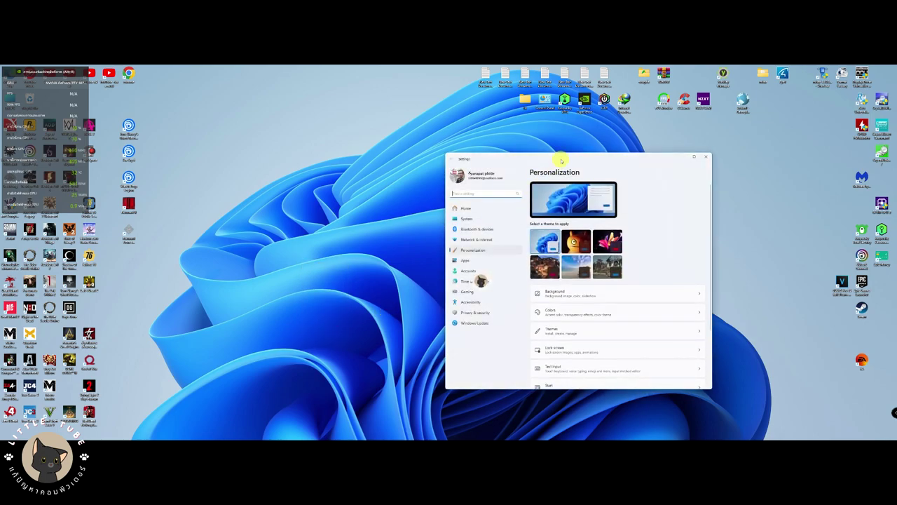
{"action": "left_click_drag", "start_coordinate": [561, 161], "coordinate": [469, 154]}
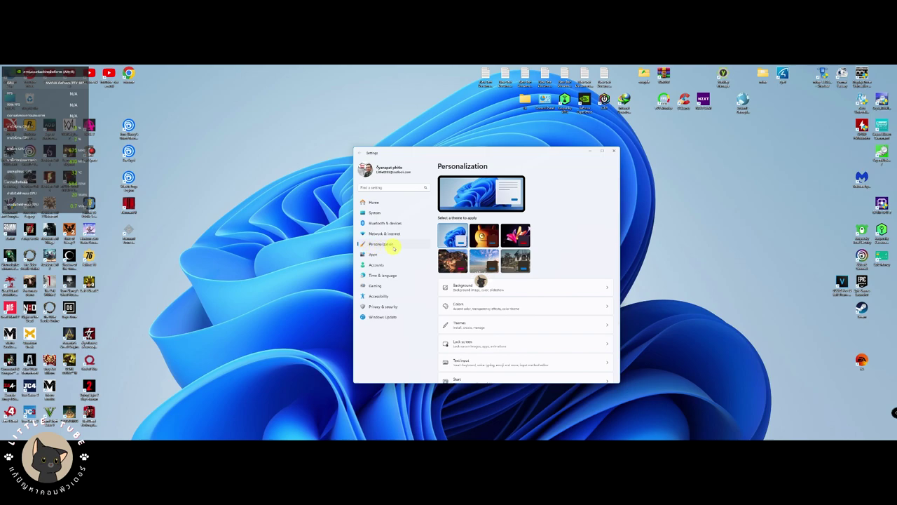
{"action": "scroll", "coordinate": [478, 287], "scroll_direction": "down", "scroll_amount": 1}
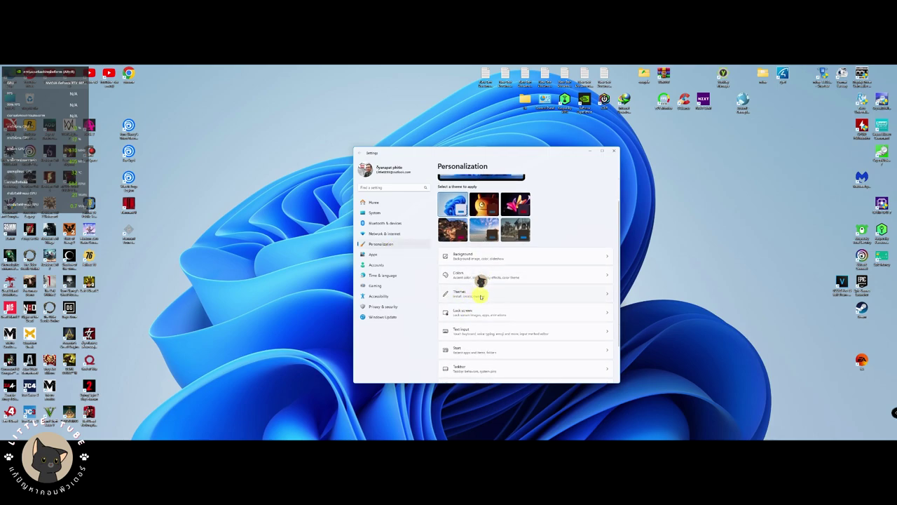
{"action": "left_click", "coordinate": [463, 295]}
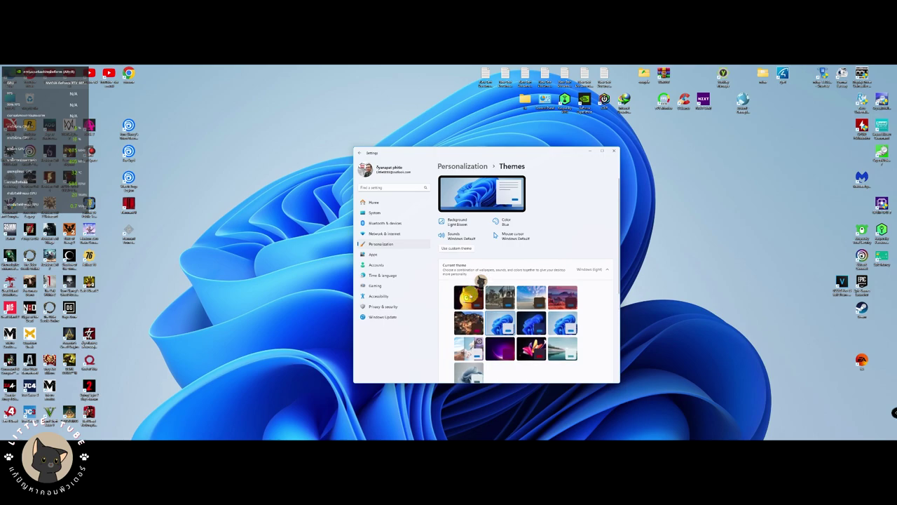
{"action": "scroll", "coordinate": [467, 291], "scroll_direction": "down", "scroll_amount": 3}
{"action": "scroll", "coordinate": [466, 280], "scroll_direction": "up", "scroll_amount": 3}
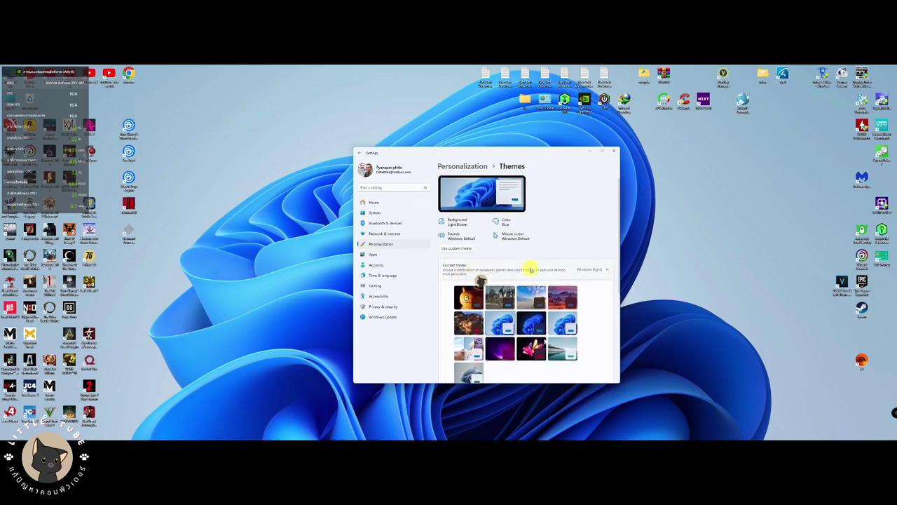
Step: Try out the Synced Theme and the Sun and Sand PREMIUM theme from the current theme list
{"action": "left_click", "coordinate": [597, 270]}
{"action": "left_click", "coordinate": [603, 271]}
{"action": "left_click", "coordinate": [500, 298]}
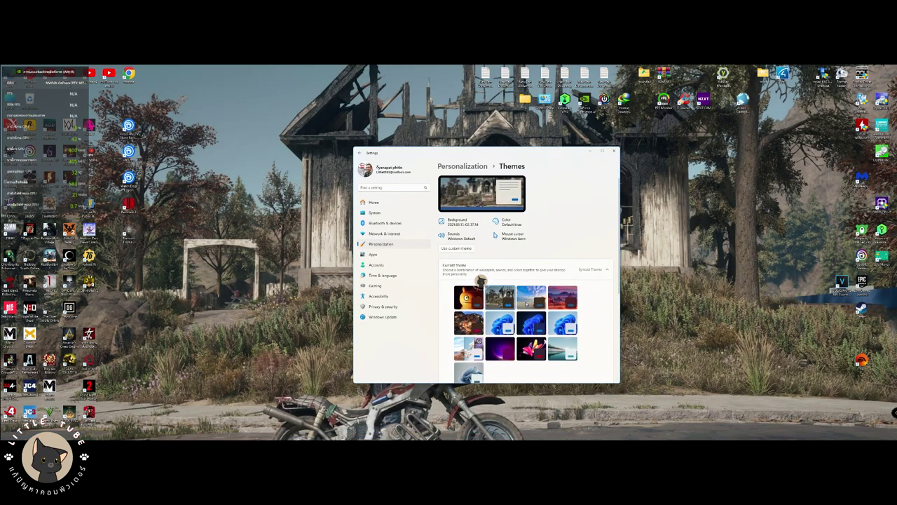
{"action": "left_click", "coordinate": [525, 300]}
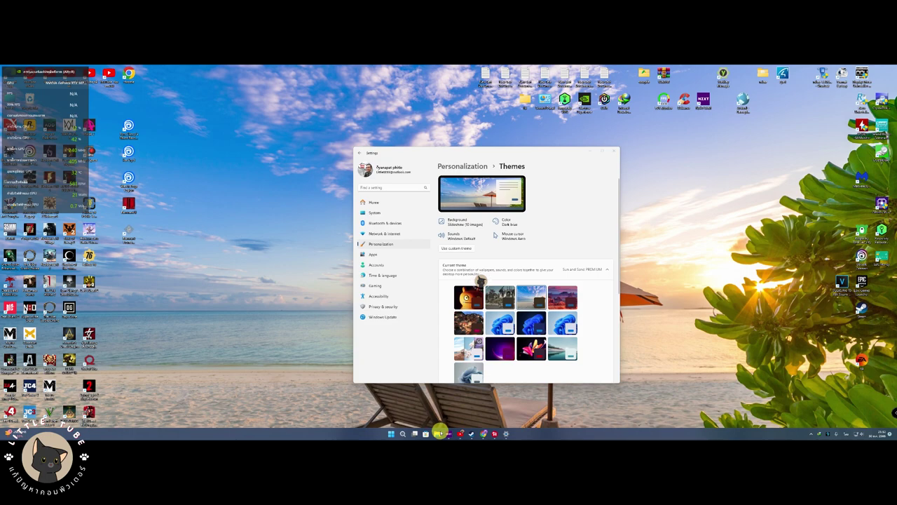
Step: Open a File Explorer window for comparison and apply the dark Captured Motion theme
{"action": "left_click", "coordinate": [438, 432]}
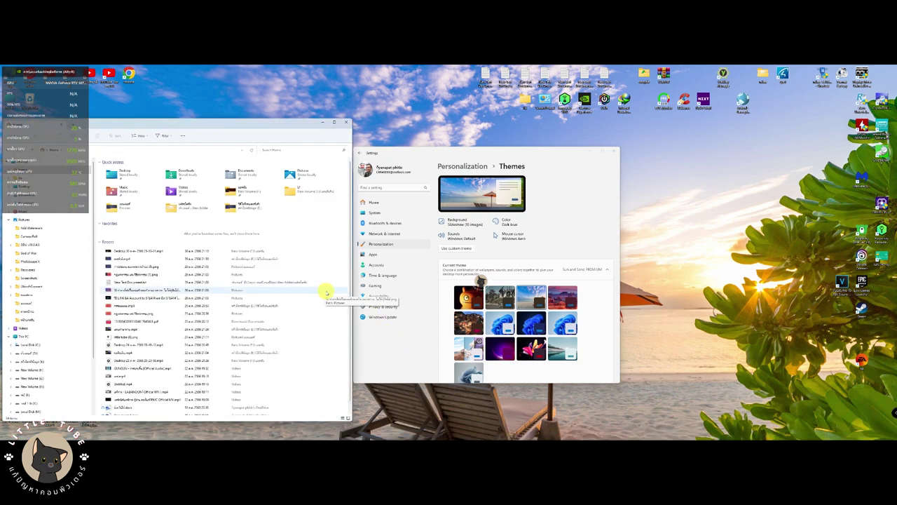
{"action": "left_click", "coordinate": [533, 352]}
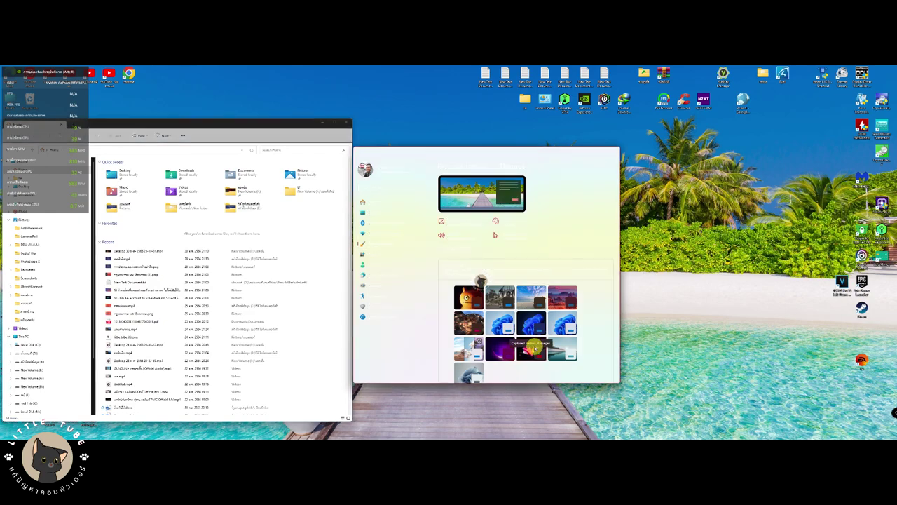
{"action": "left_click", "coordinate": [534, 347]}
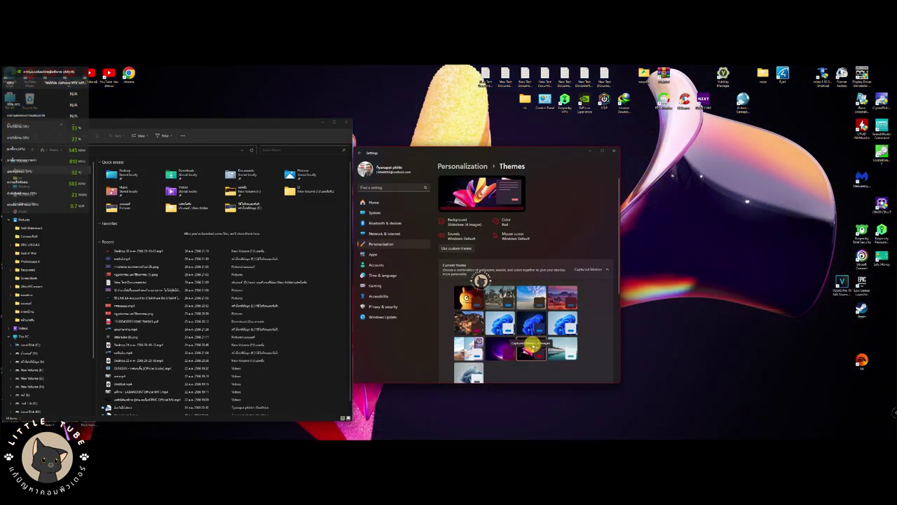
Step: Open the Colors settings of the current theme
{"action": "mouse_move", "coordinate": [506, 433]}
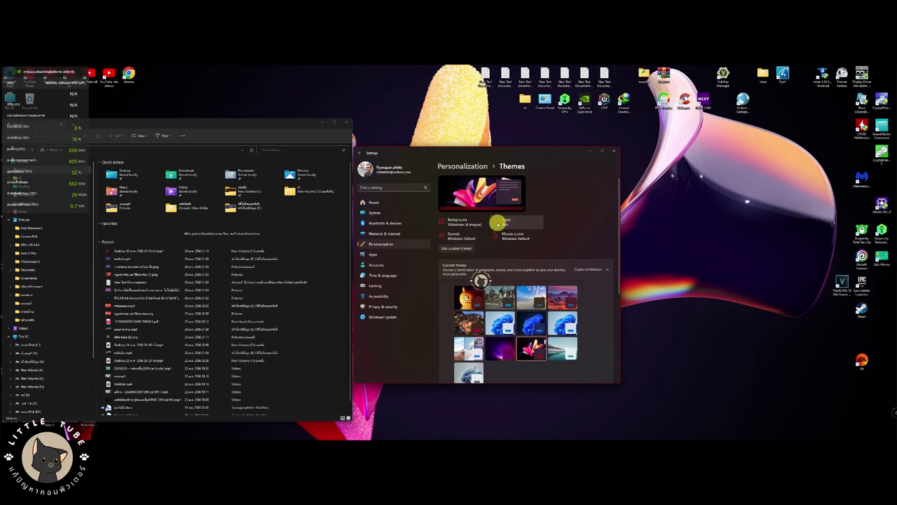
{"action": "left_click", "coordinate": [496, 223]}
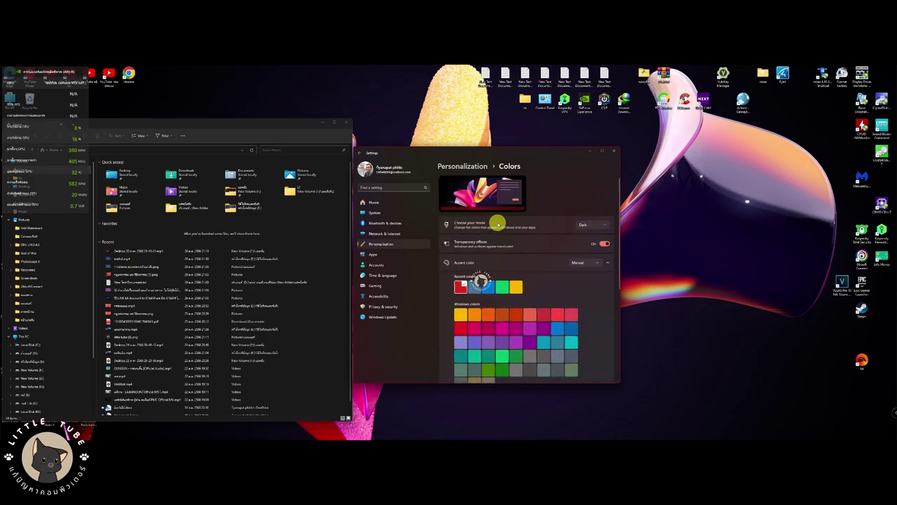
{"action": "left_click", "coordinate": [357, 152]}
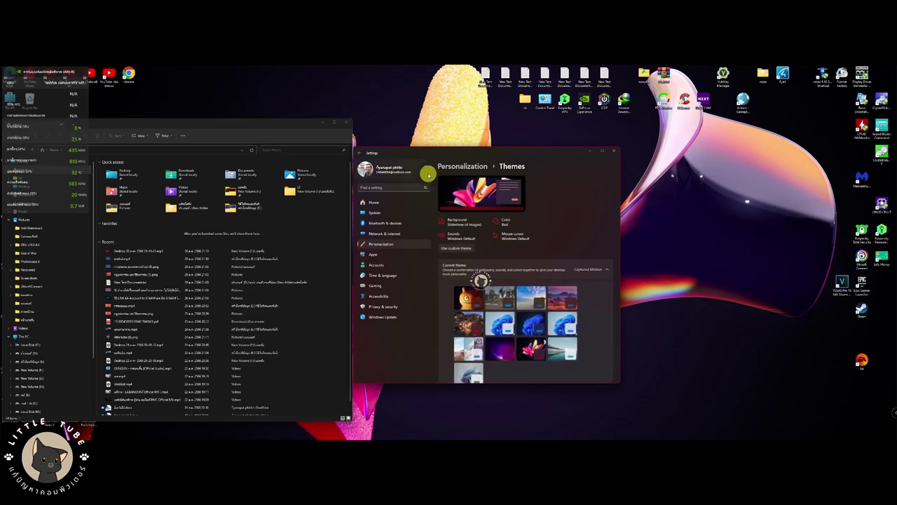
{"action": "left_click", "coordinate": [508, 223]}
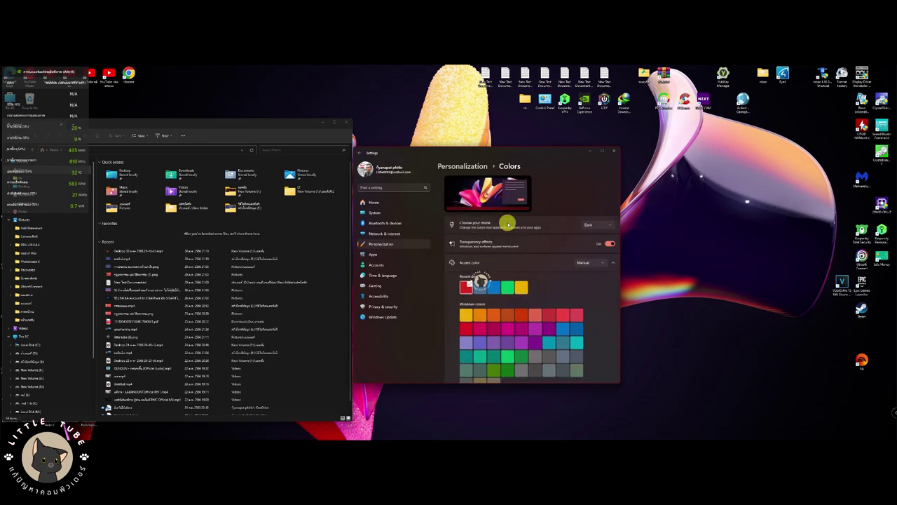
Step: Try the Light color mode, and switch the mode back to Dark
{"action": "left_click", "coordinate": [589, 225]}
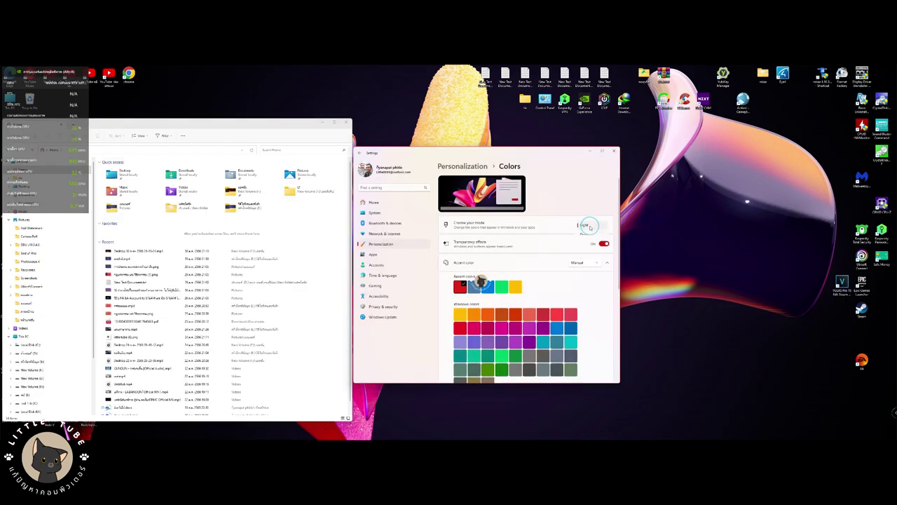
{"action": "left_click", "coordinate": [590, 227]}
{"action": "left_click", "coordinate": [588, 234]}
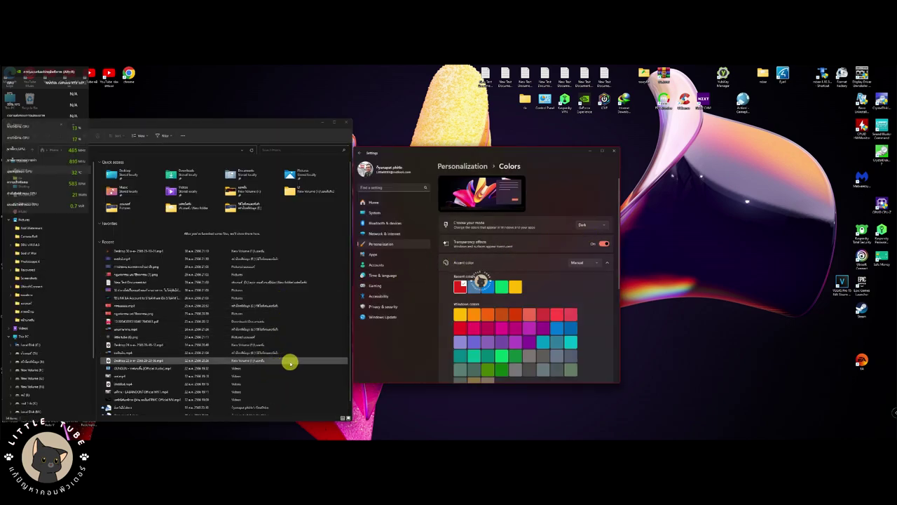
Step: Choose the Custom color mode, try Light as the default Windows mode, and return it to Dark
{"action": "left_click", "coordinate": [586, 228]}
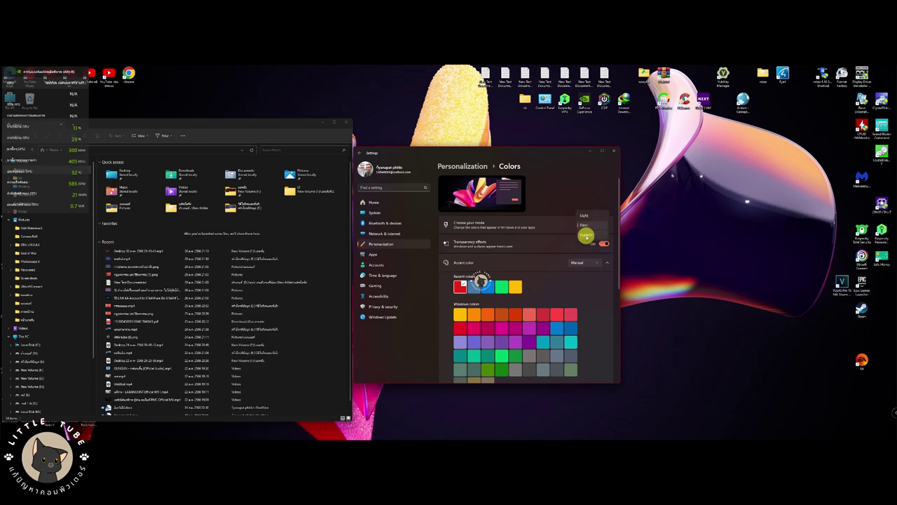
{"action": "left_click", "coordinate": [585, 235]}
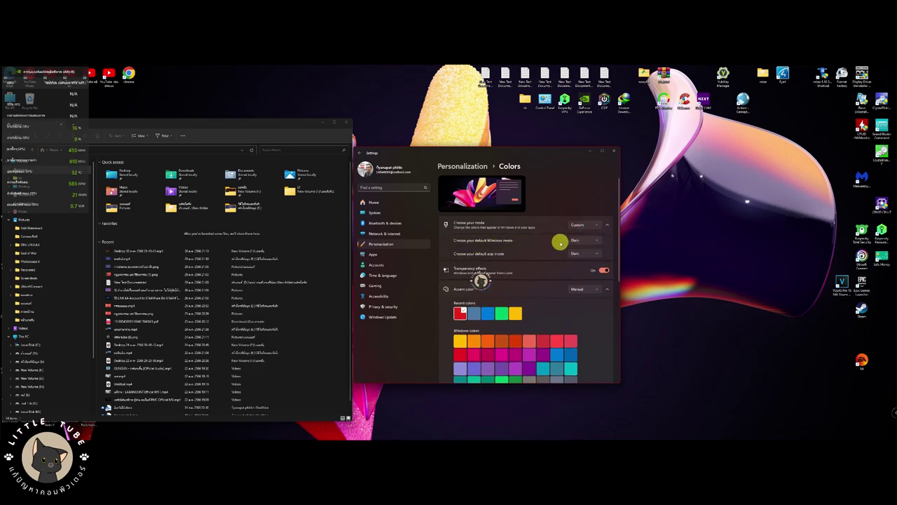
{"action": "left_click", "coordinate": [583, 241]}
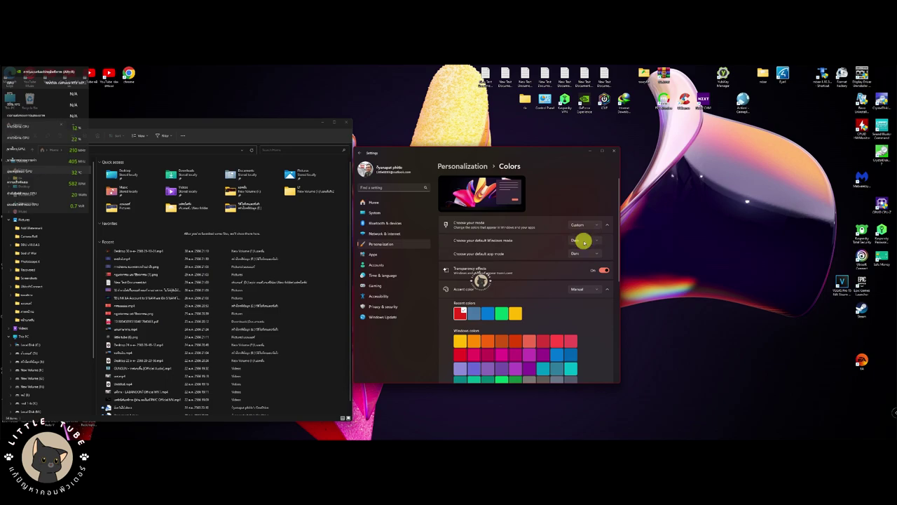
{"action": "left_click", "coordinate": [583, 233]}
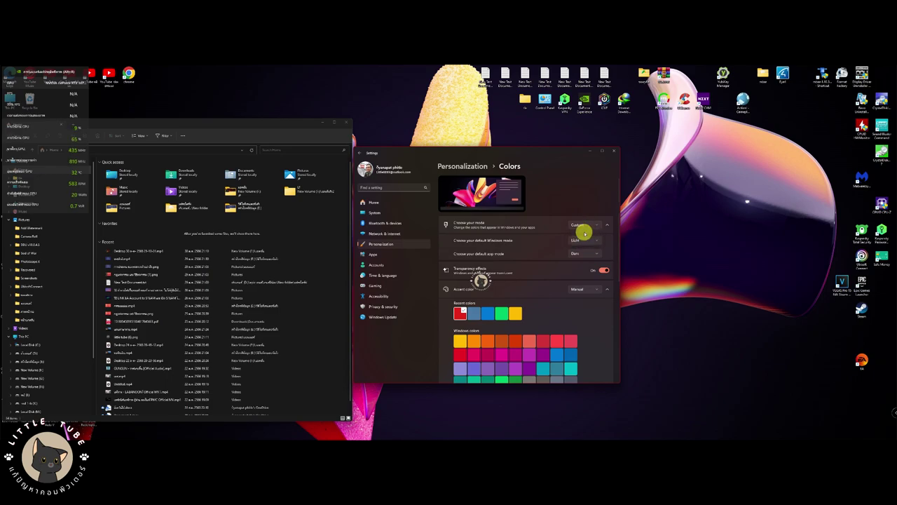
{"action": "left_click", "coordinate": [583, 241]}
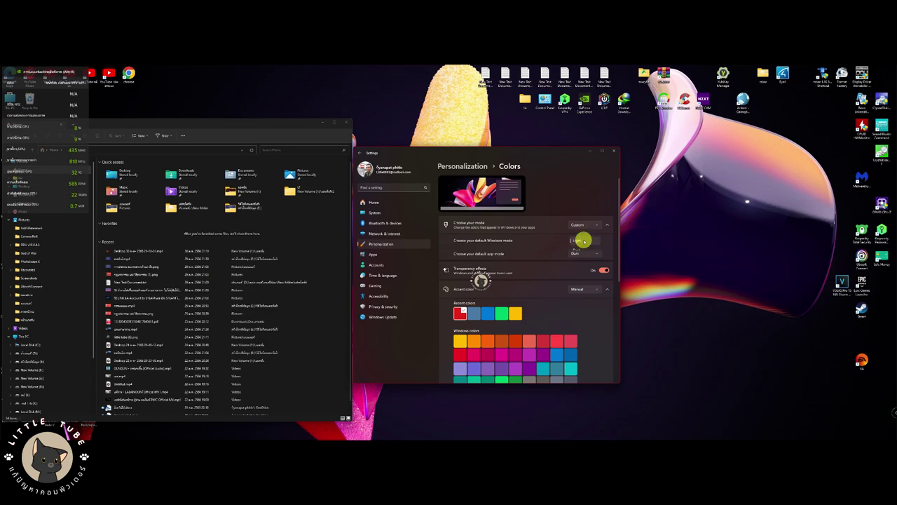
{"action": "left_click", "coordinate": [581, 250]}
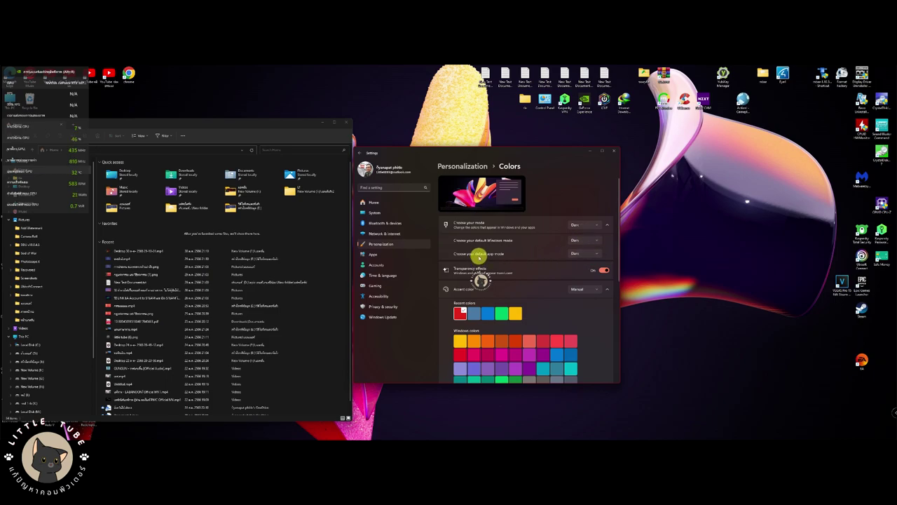
Step: Try Light as the default app mode and return it to Dark
{"action": "left_click", "coordinate": [583, 253]}
{"action": "left_click", "coordinate": [585, 243]}
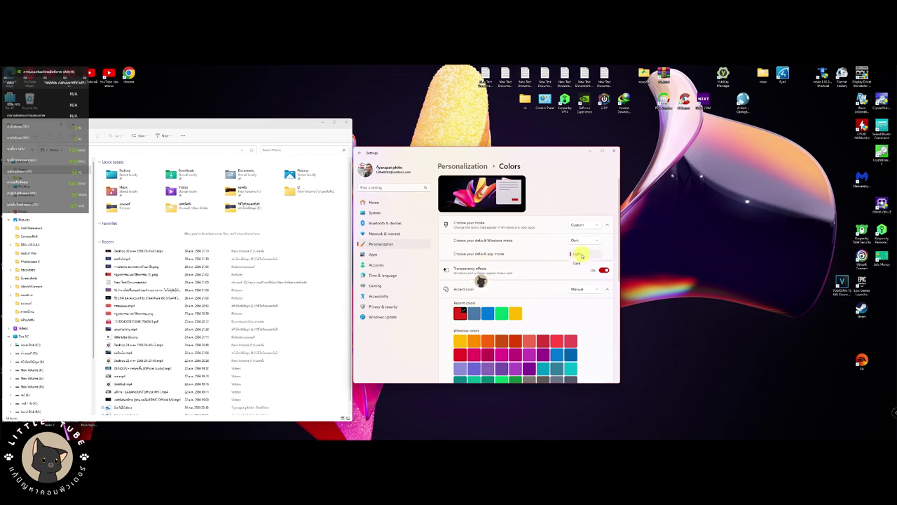
{"action": "left_click", "coordinate": [579, 263]}
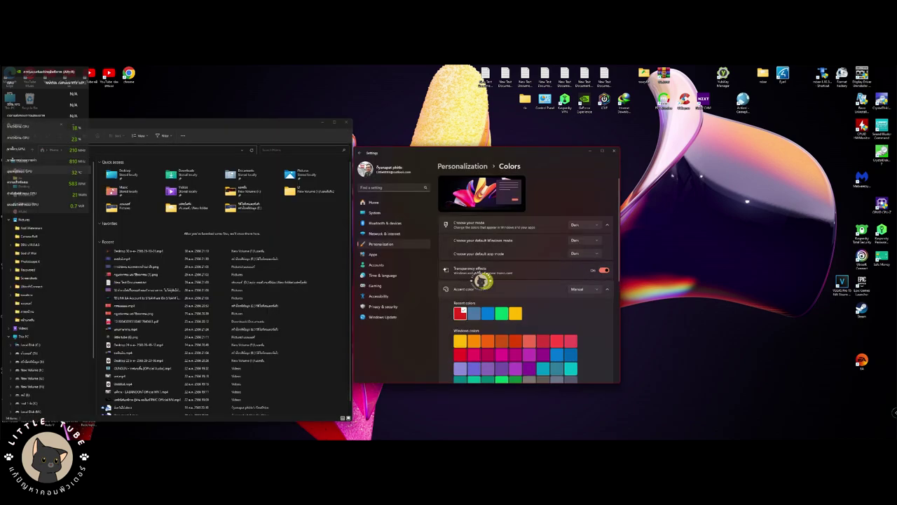
Step: Turn off the transparency effects for windows and surfaces
{"action": "scroll", "coordinate": [481, 281], "scroll_direction": "down", "scroll_amount": 1}
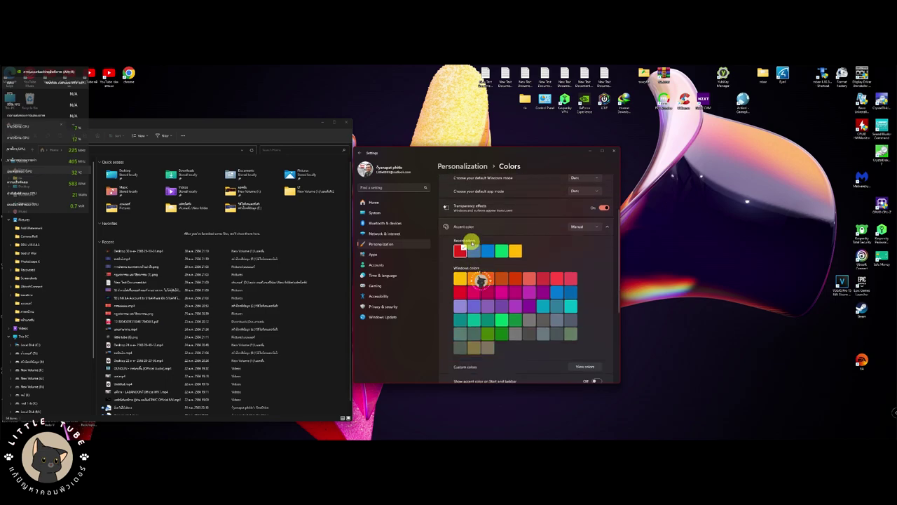
{"action": "scroll", "coordinate": [474, 247], "scroll_direction": "up", "scroll_amount": 1}
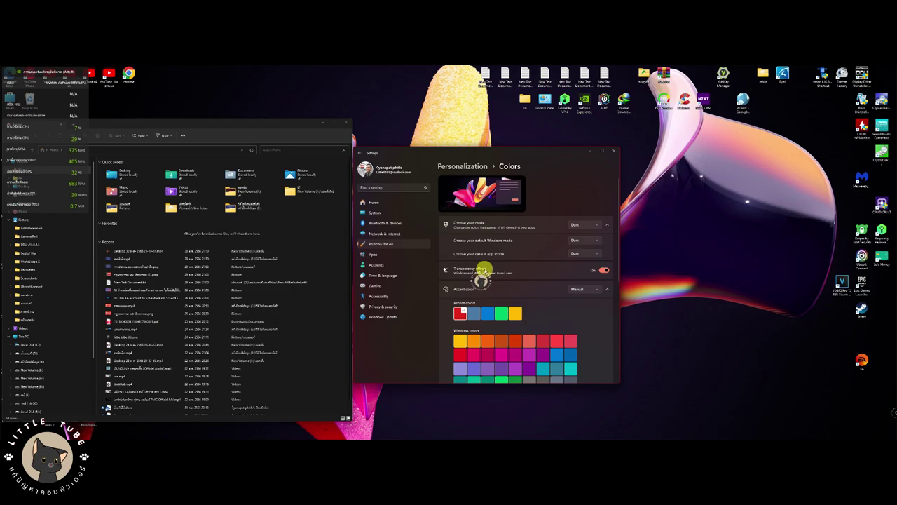
{"action": "left_click", "coordinate": [601, 271]}
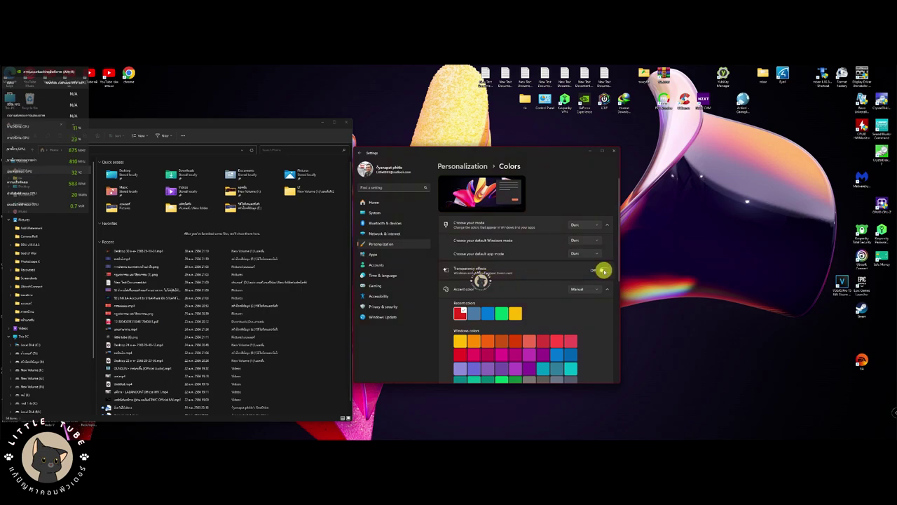
{"action": "left_click", "coordinate": [603, 271]}
{"action": "left_click", "coordinate": [596, 271]}
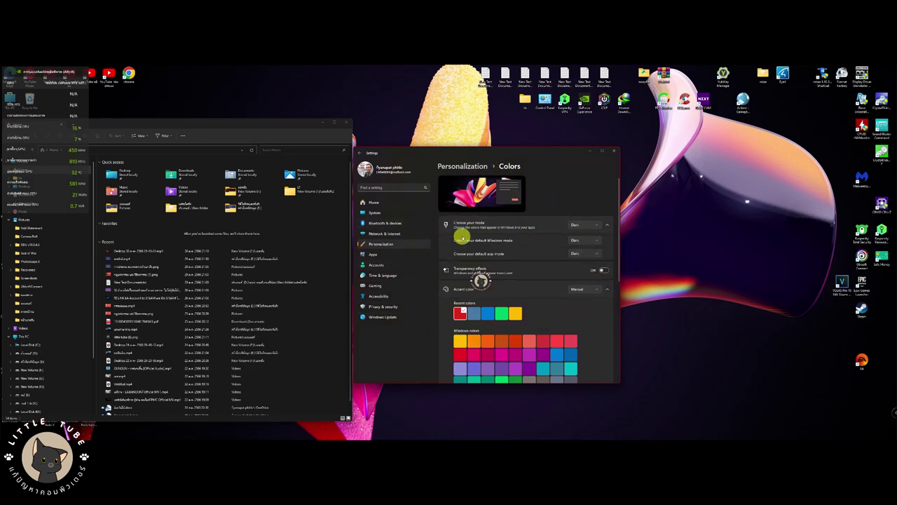
Step: Turn the transparency effects for windows and surfaces back on
{"action": "left_click", "coordinate": [603, 270]}
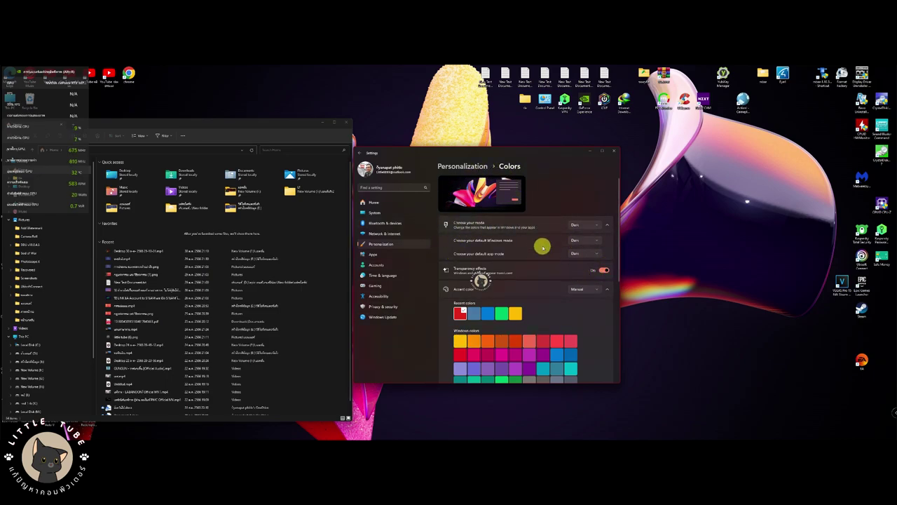
{"action": "scroll", "coordinate": [497, 285], "scroll_direction": "down", "scroll_amount": 1}
{"action": "scroll", "coordinate": [499, 279], "scroll_direction": "up", "scroll_amount": 1}
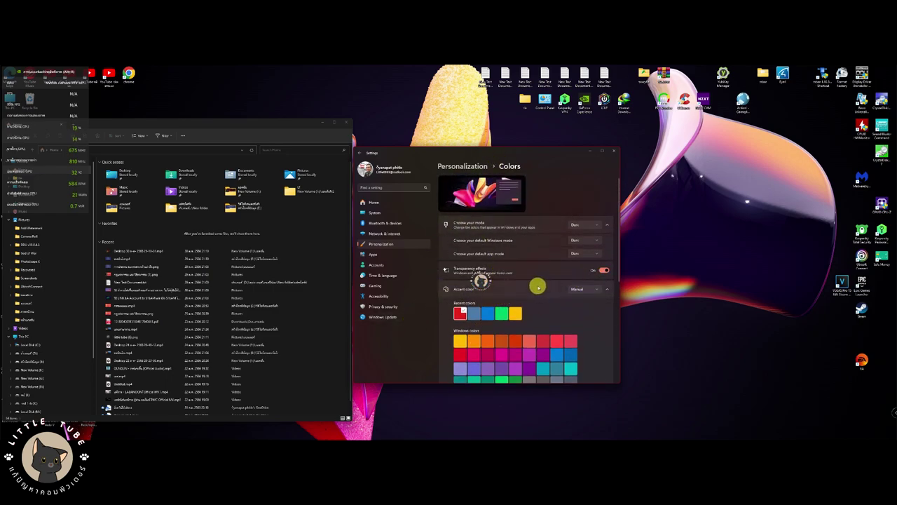
Step: Try the Automatic accent color mode, and switch it back to Manual
{"action": "scroll", "coordinate": [481, 281], "scroll_direction": "down", "scroll_amount": 2}
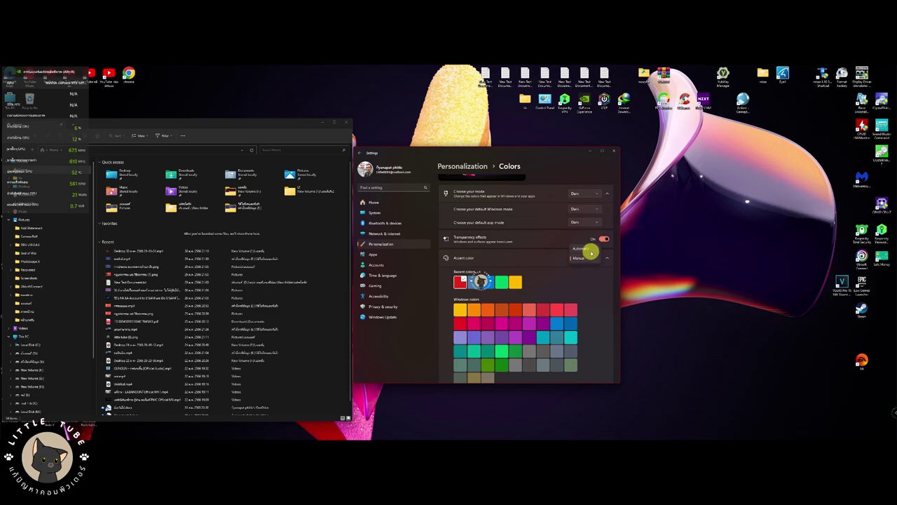
{"action": "left_click", "coordinate": [591, 251]}
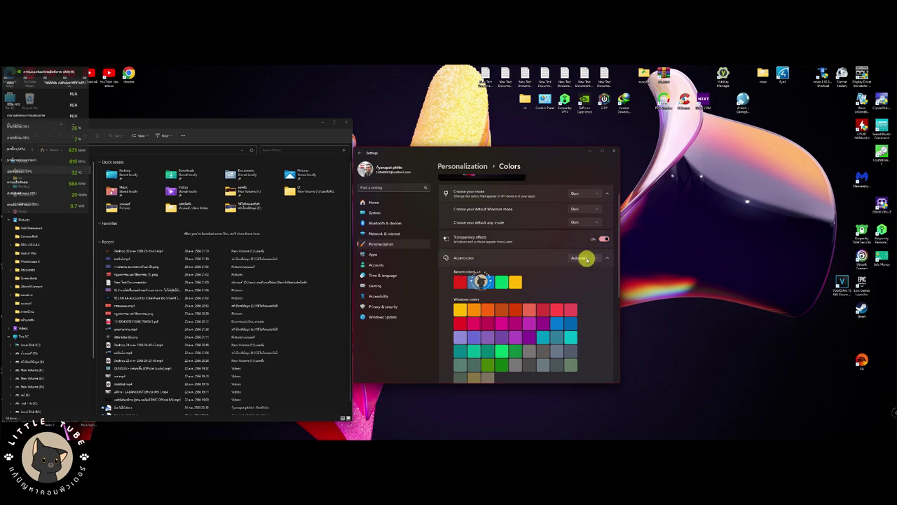
{"action": "left_click", "coordinate": [585, 259]}
{"action": "left_click", "coordinate": [581, 268]}
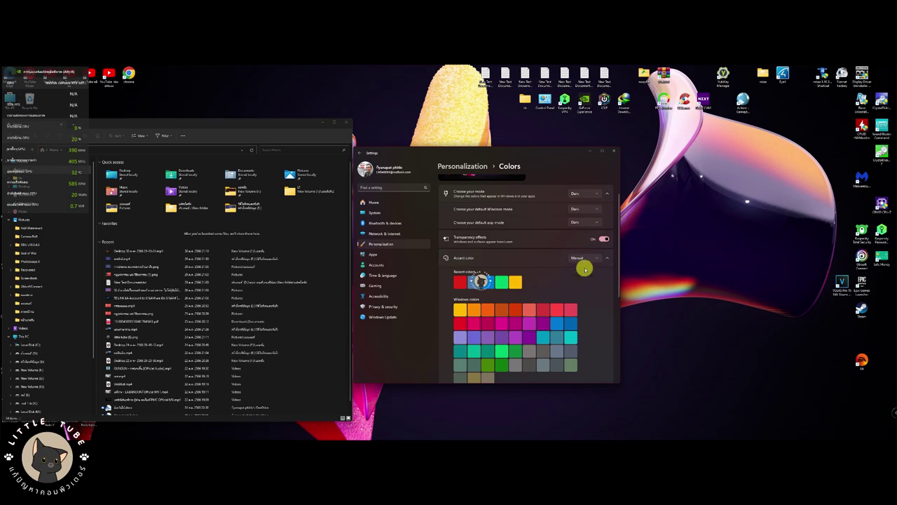
{"action": "mouse_move", "coordinate": [555, 435]}
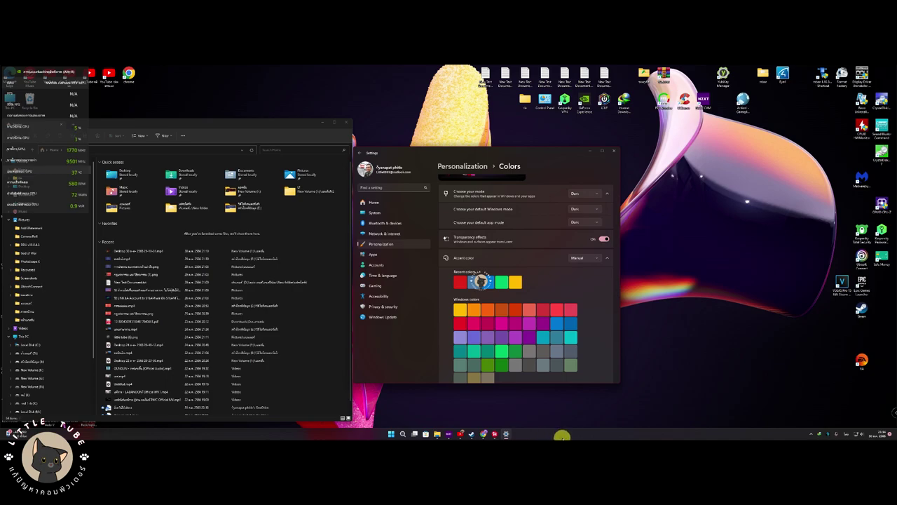
Step: Choose the red swatch in the Windows colors as accent color, and show the accent color on Start and taskbar
{"action": "scroll", "coordinate": [534, 357], "scroll_direction": "down", "scroll_amount": 1}
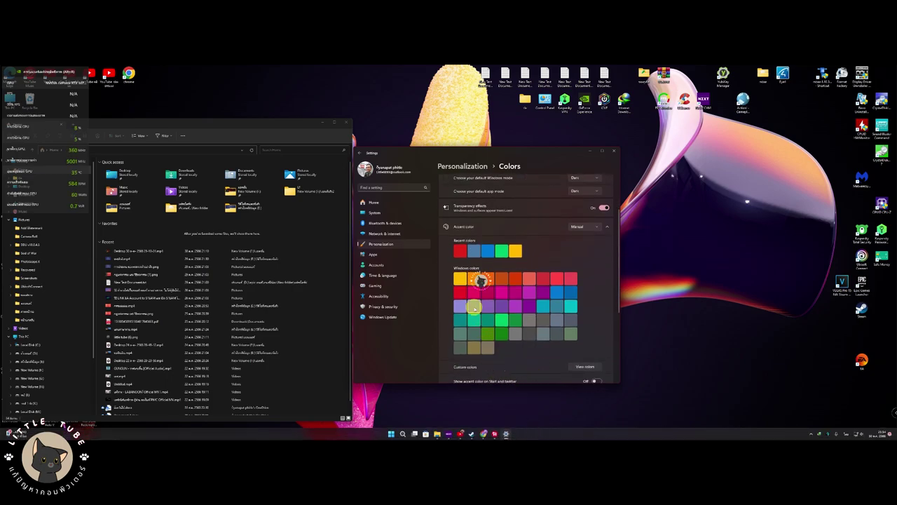
{"action": "left_click", "coordinate": [462, 293]}
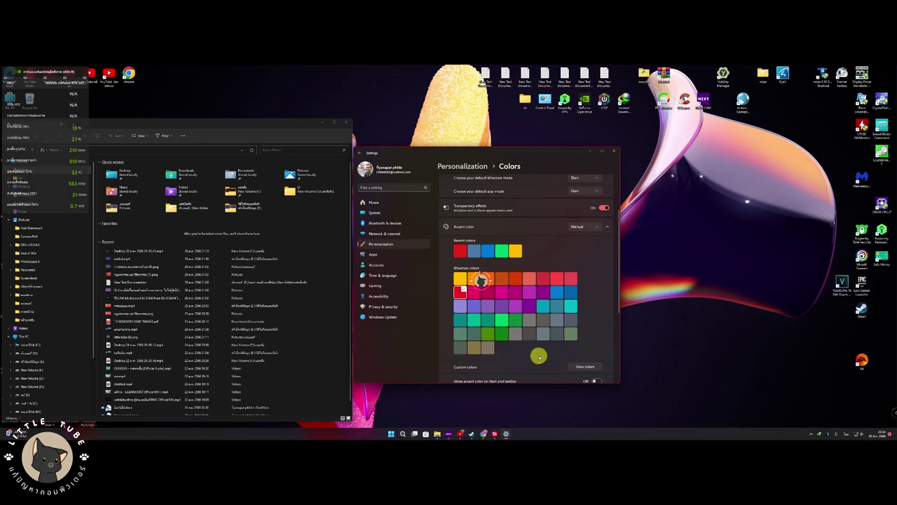
{"action": "scroll", "coordinate": [538, 358], "scroll_direction": "down", "scroll_amount": 2}
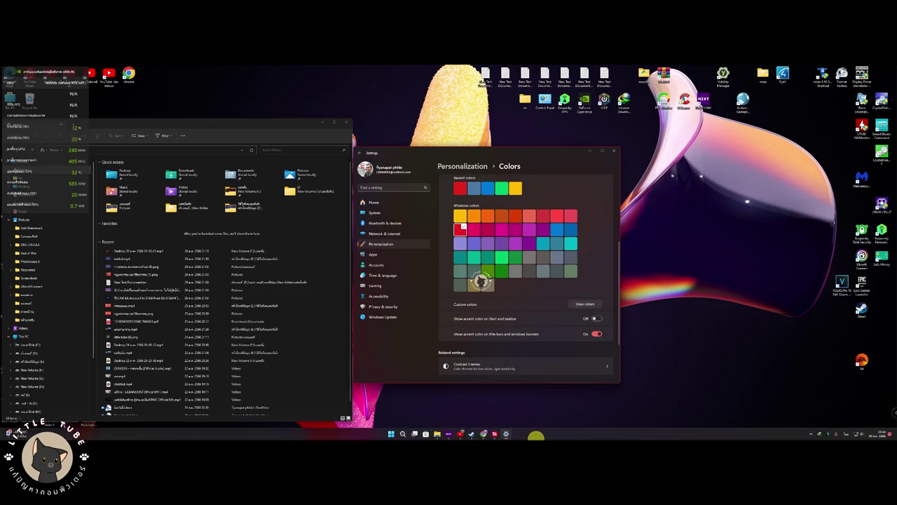
{"action": "left_click", "coordinate": [594, 319]}
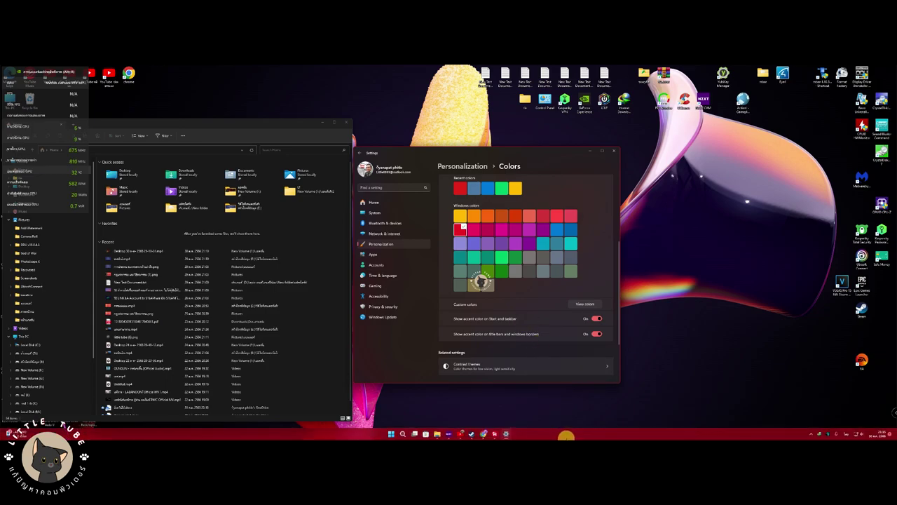
{"action": "left_click", "coordinate": [390, 433]}
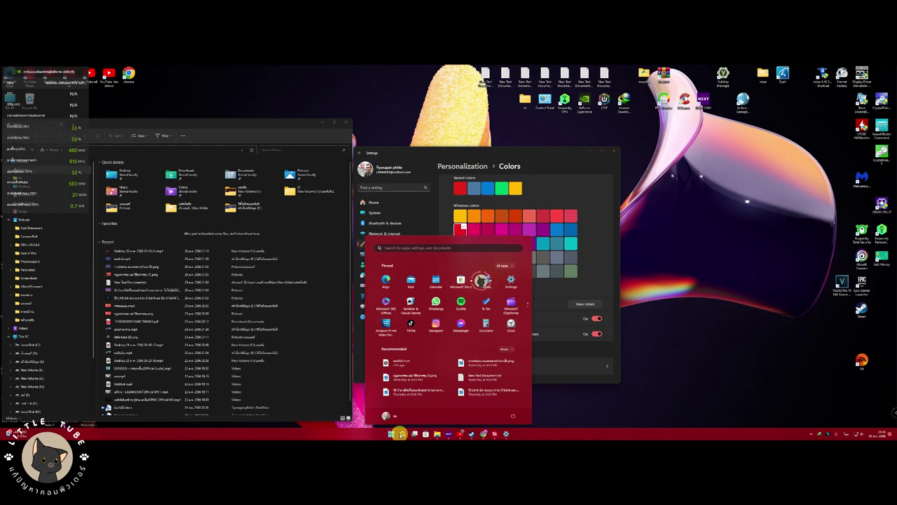
Step: Try the blue-gray swatch in the Windows colors as accent color and check it on the Start menu
{"action": "left_click", "coordinate": [556, 260]}
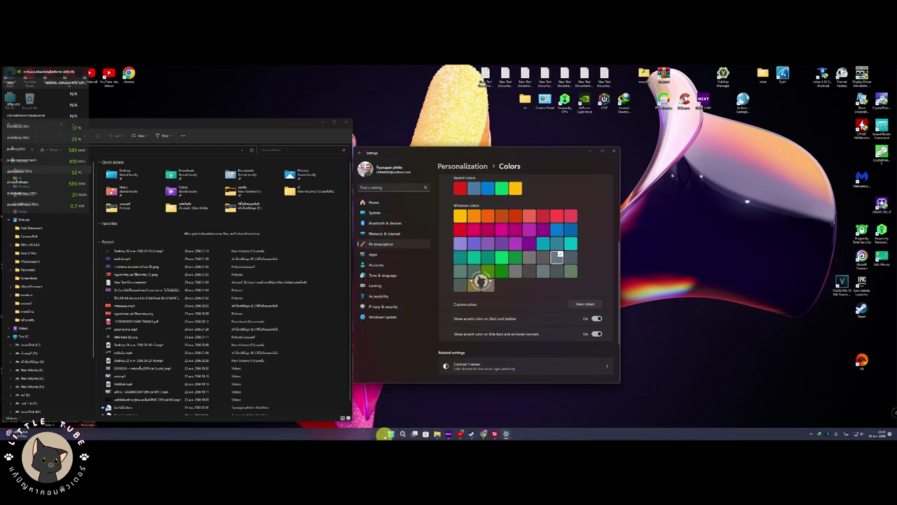
{"action": "left_click", "coordinate": [391, 433]}
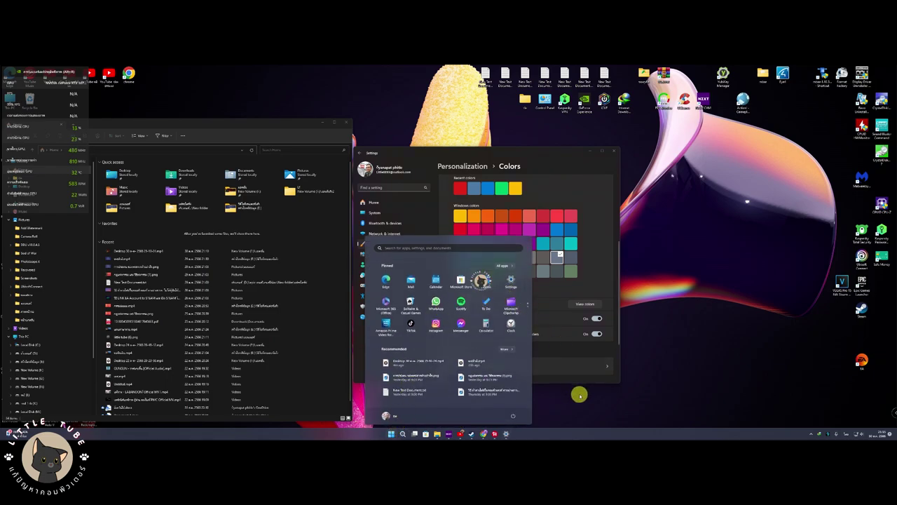
{"action": "left_click", "coordinate": [577, 390]}
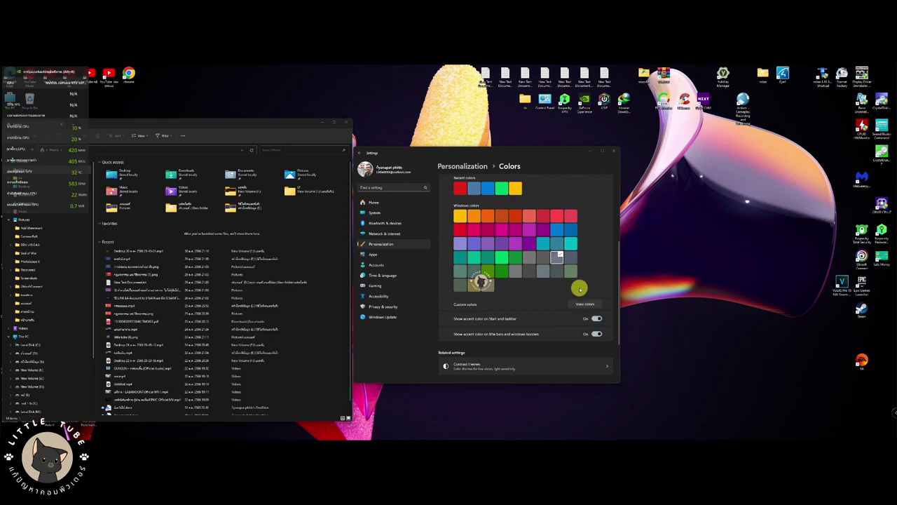
Step: Set a custom accent color to dark purple and apply it
{"action": "left_click", "coordinate": [585, 304]}
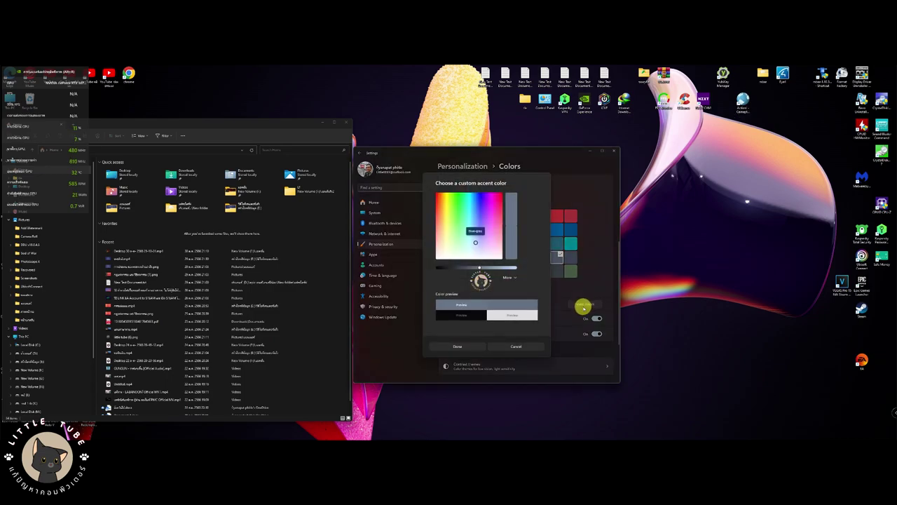
{"action": "left_click", "coordinate": [475, 242]}
{"action": "mouse_move", "coordinate": [475, 242]}
{"action": "left_mouse_down"}
{"action": "mouse_move", "coordinate": [478, 226]}
{"action": "mouse_move", "coordinate": [460, 234]}
{"action": "mouse_move", "coordinate": [477, 238]}
{"action": "mouse_move", "coordinate": [466, 243]}
{"action": "mouse_move", "coordinate": [482, 215]}
{"action": "mouse_move", "coordinate": [452, 225]}
{"action": "mouse_move", "coordinate": [478, 209]}
{"action": "mouse_move", "coordinate": [482, 220]}
{"action": "left_mouse_up"}
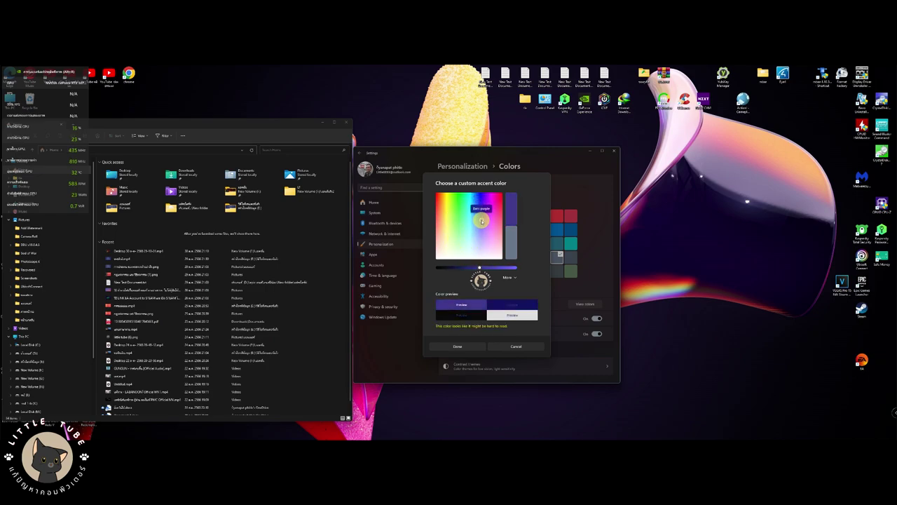
{"action": "left_click", "coordinate": [469, 345]}
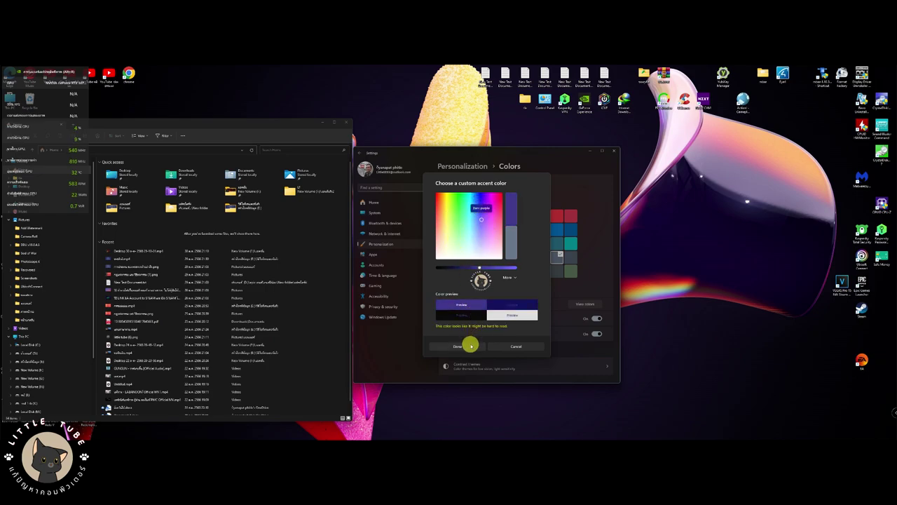
Step: View the custom accent color on the taskbar and in the Start menu, and close the menu
{"action": "mouse_move", "coordinate": [525, 435]}
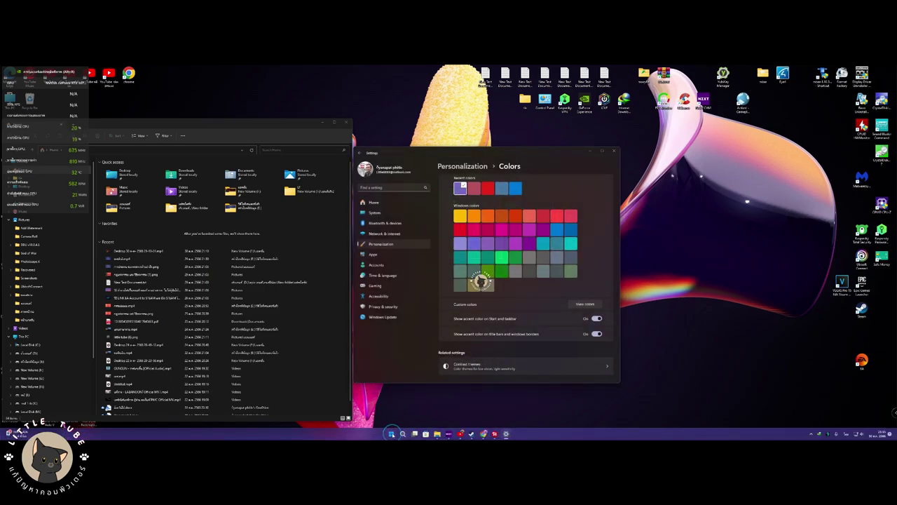
{"action": "left_click", "coordinate": [391, 433]}
{"action": "left_click", "coordinate": [538, 348]}
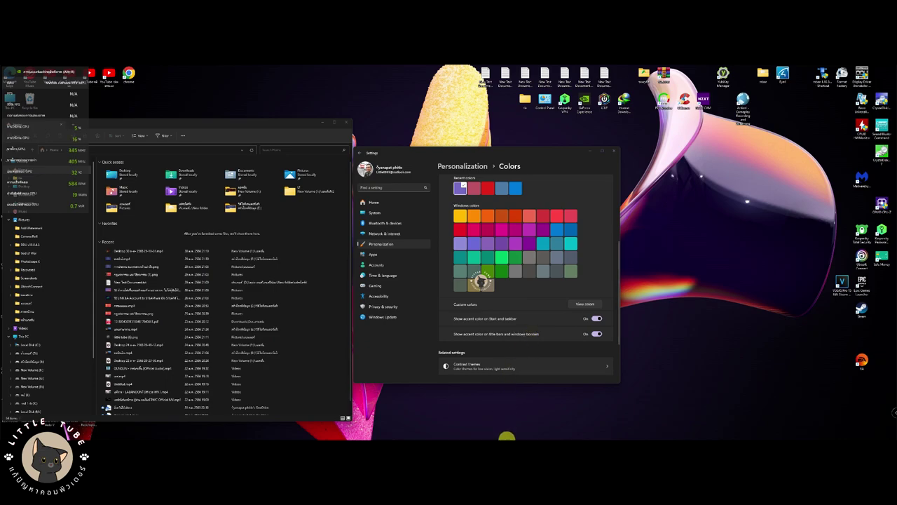
{"action": "left_click", "coordinate": [391, 434]}
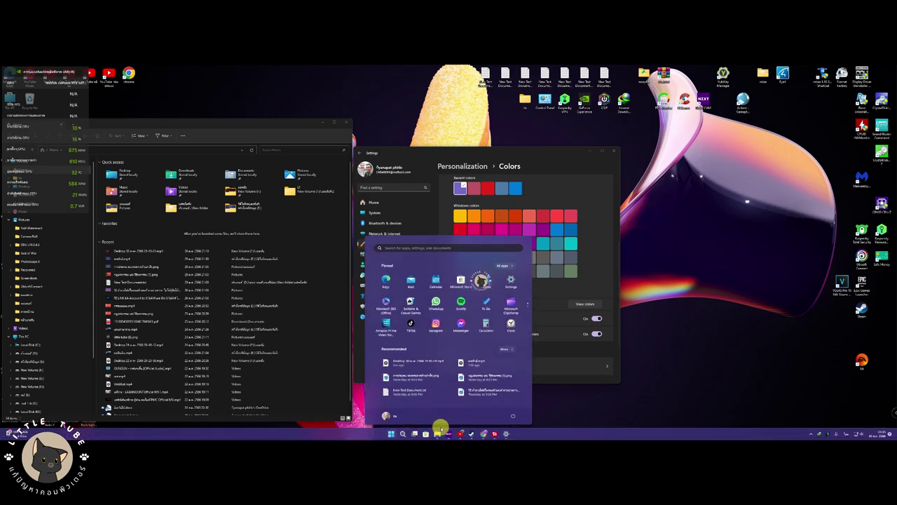
{"action": "left_click", "coordinate": [606, 432]}
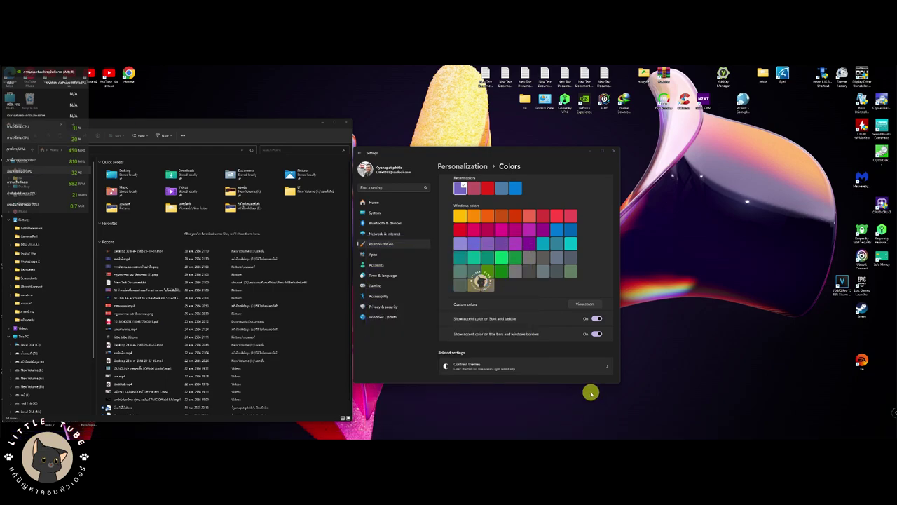
Step: Open the choice between Automatic and Manual for the accent color
{"action": "scroll", "coordinate": [566, 357], "scroll_direction": "up", "scroll_amount": 5}
{"action": "left_click", "coordinate": [593, 290]}
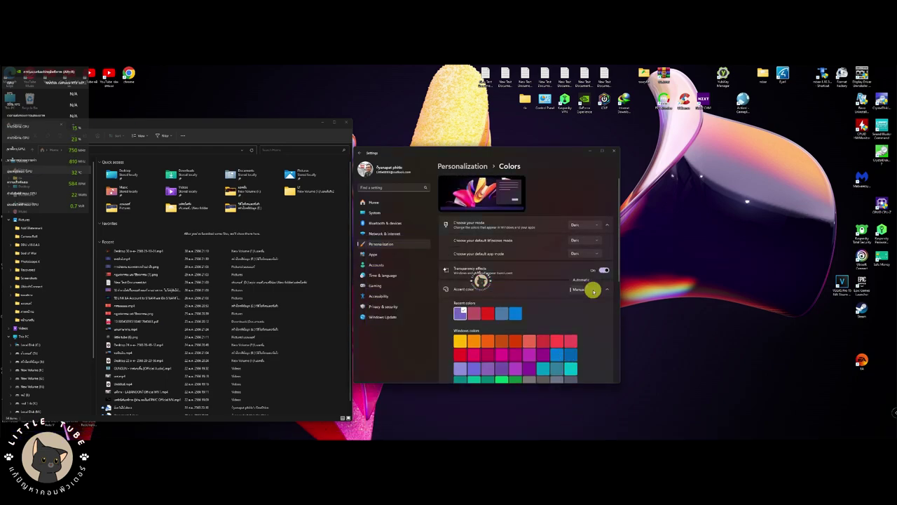